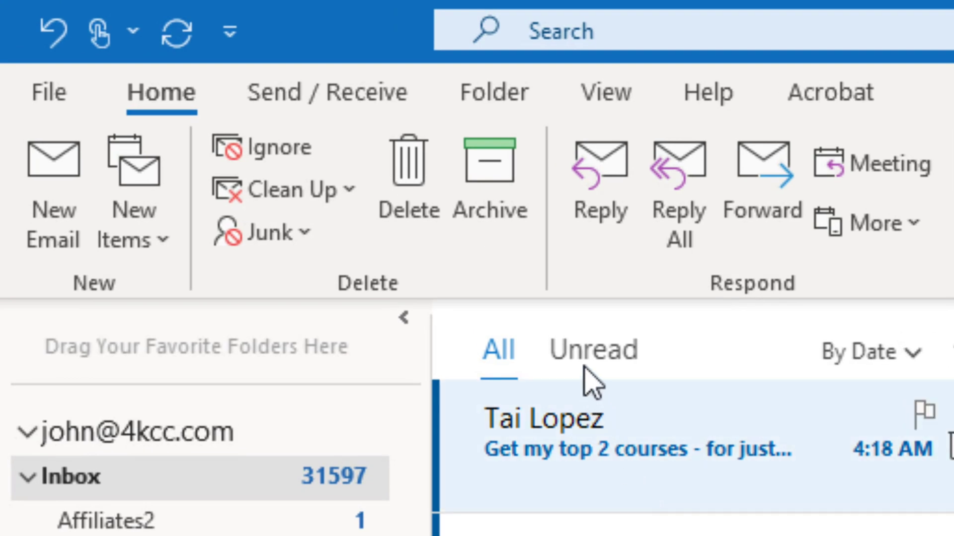
# - Open View Settings to reach the Compact view's Advanced View Settings dialog
pyautogui.click(623, 97)
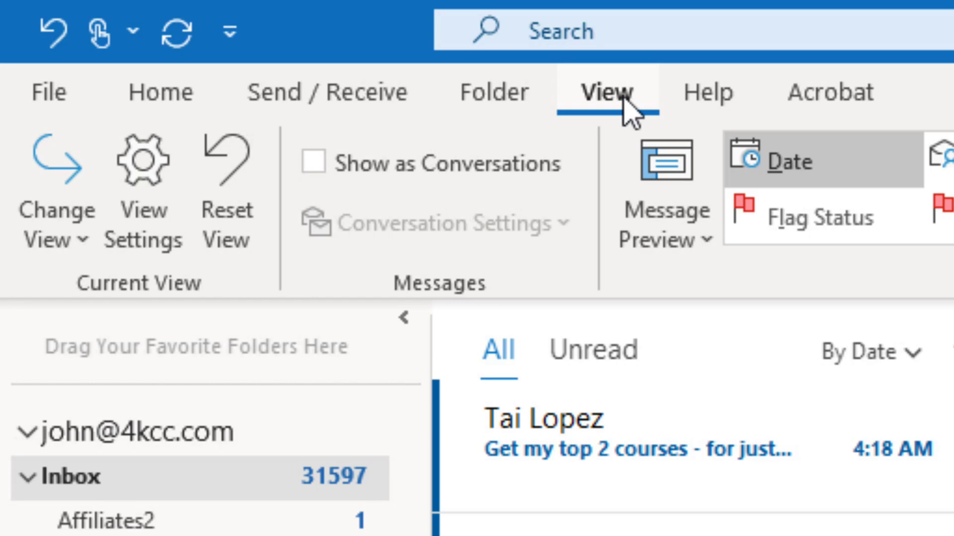
pyautogui.click(159, 224)
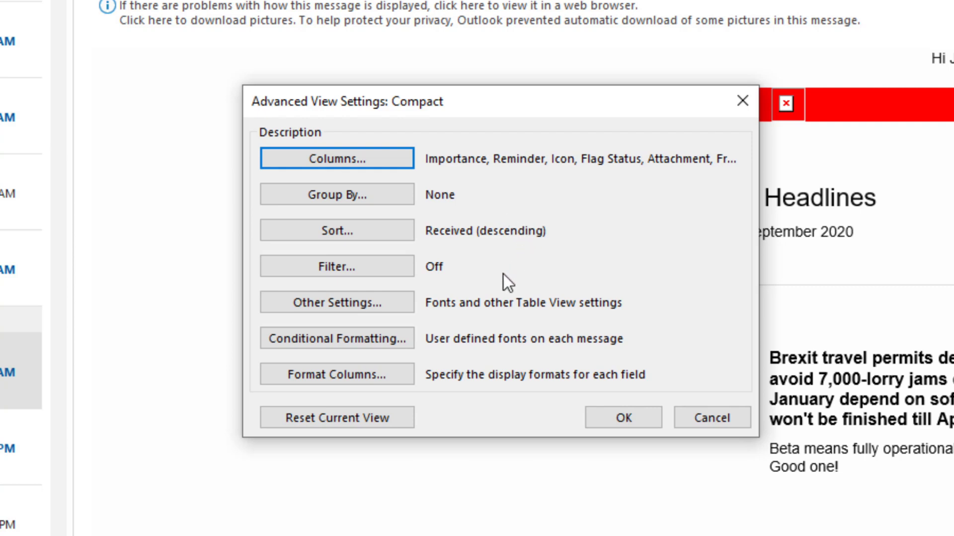
# - Add a new conditional formatting rule named with the sender's first name
pyautogui.click(347, 338)
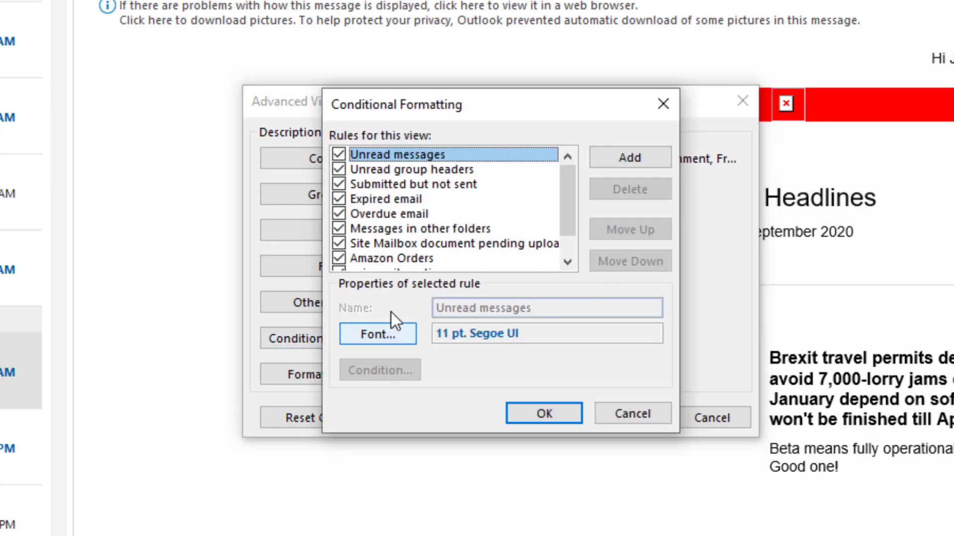
pyautogui.moveTo(563, 196)
pyautogui.mouseDown()
pyautogui.moveTo(571, 246)
pyautogui.moveTo(565, 190)
pyautogui.mouseUp()
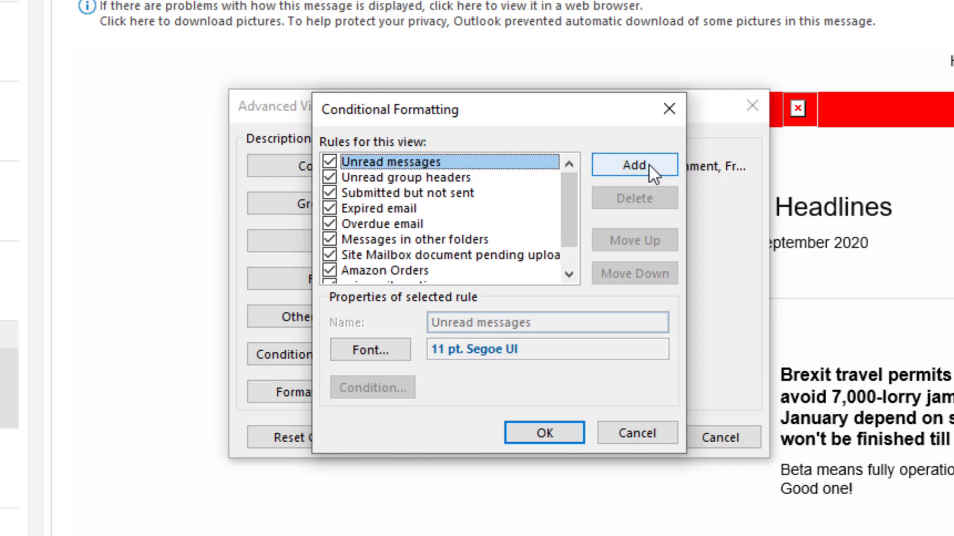
pyautogui.click(634, 164)
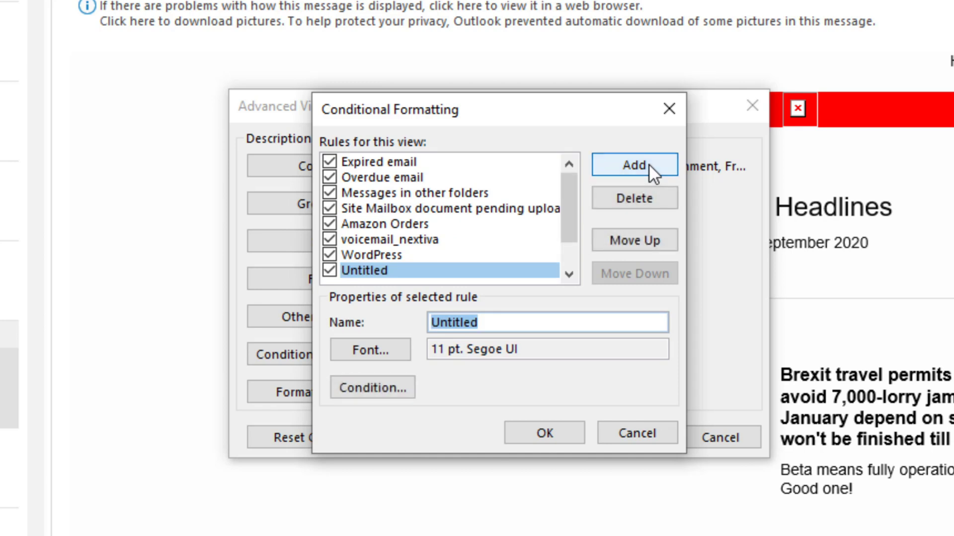
pyautogui.write('Joyce')
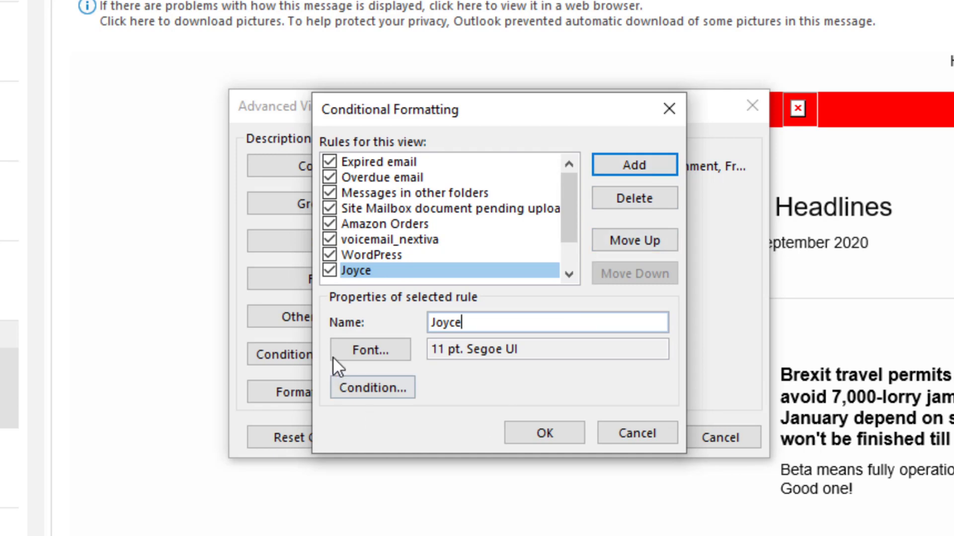
# - Choose Bernard MT as the new rule's font
pyautogui.click(375, 351)
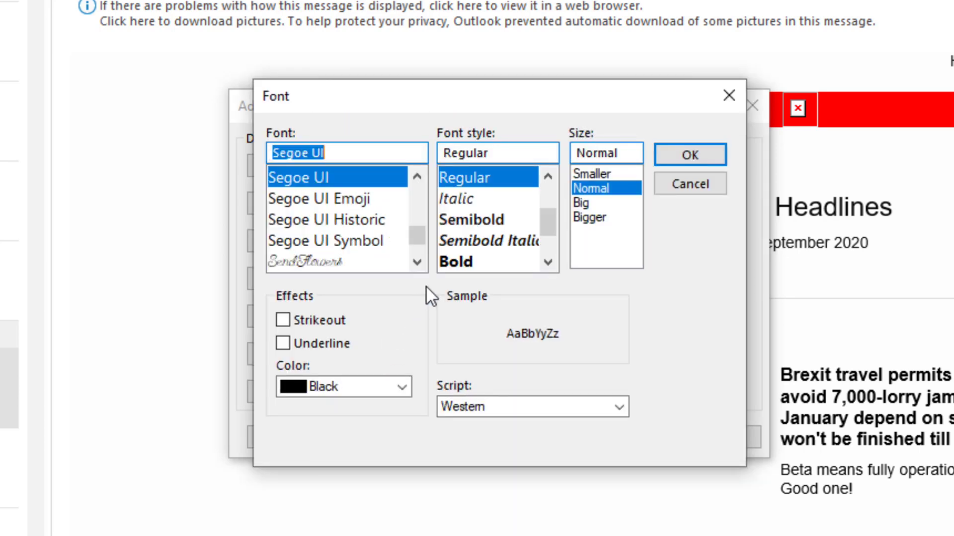
pyautogui.moveTo(415, 237); pyautogui.dragTo(407, 201)
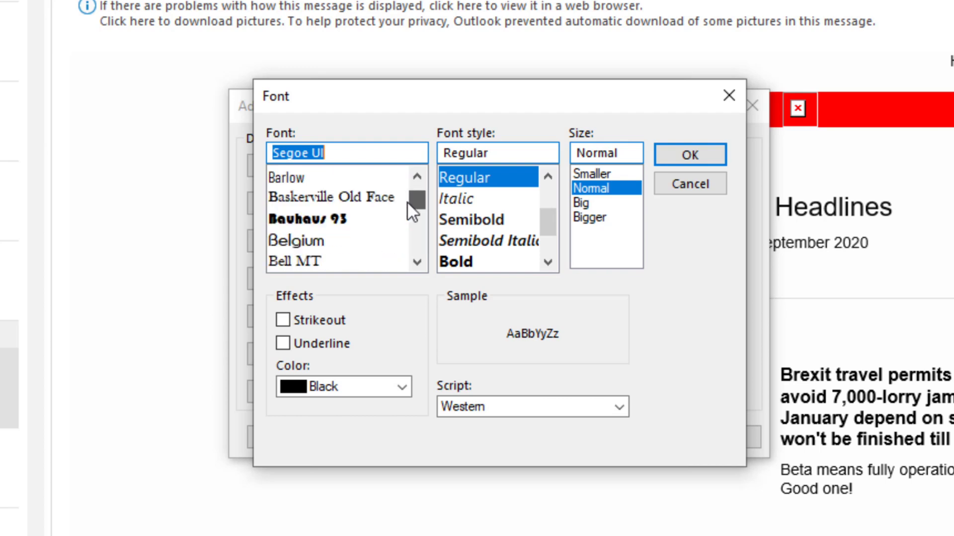
pyautogui.click(422, 260)
pyautogui.click(422, 260)
pyautogui.click(423, 260)
pyautogui.click(421, 260)
pyautogui.click(421, 260)
pyautogui.click(421, 259)
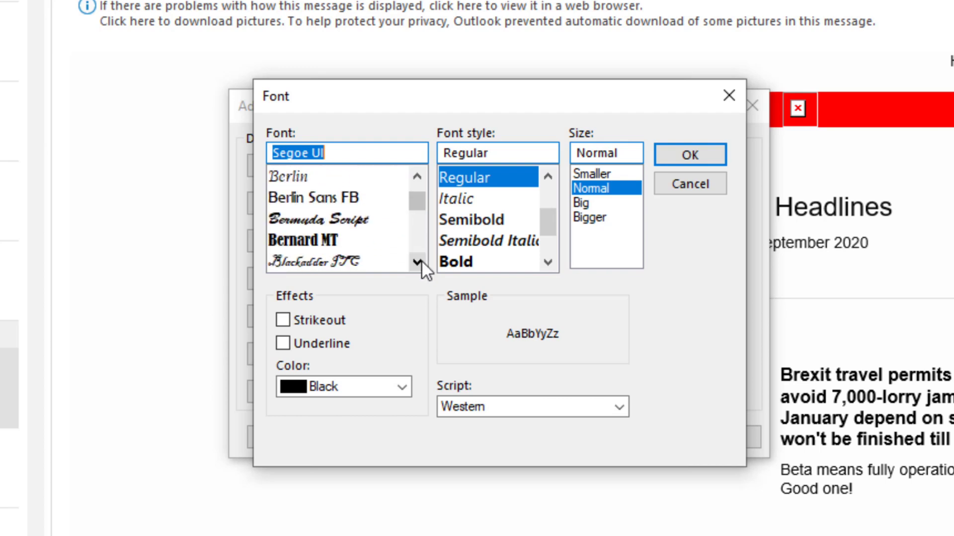
pyautogui.click(284, 240)
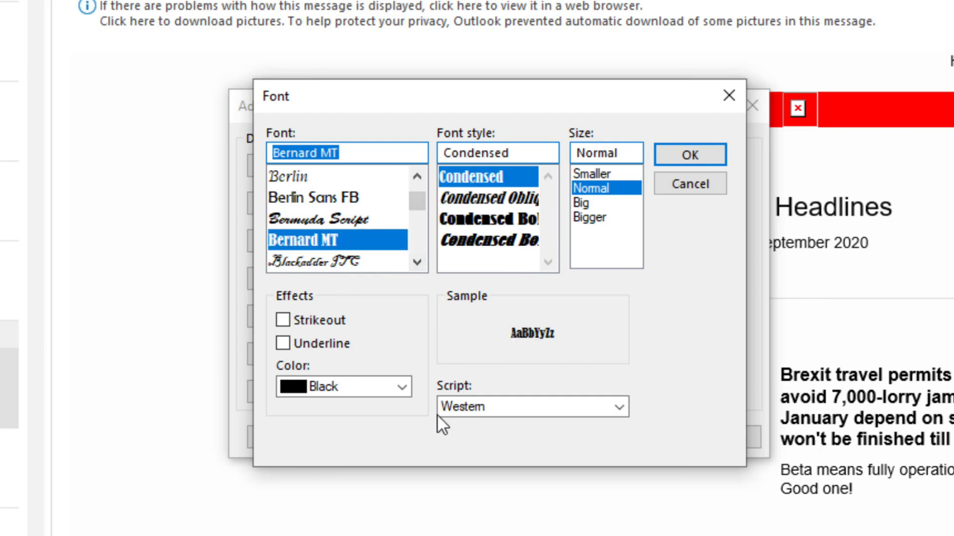
# - Make the rule's text colour Navy and its size Big
pyautogui.click(400, 386)
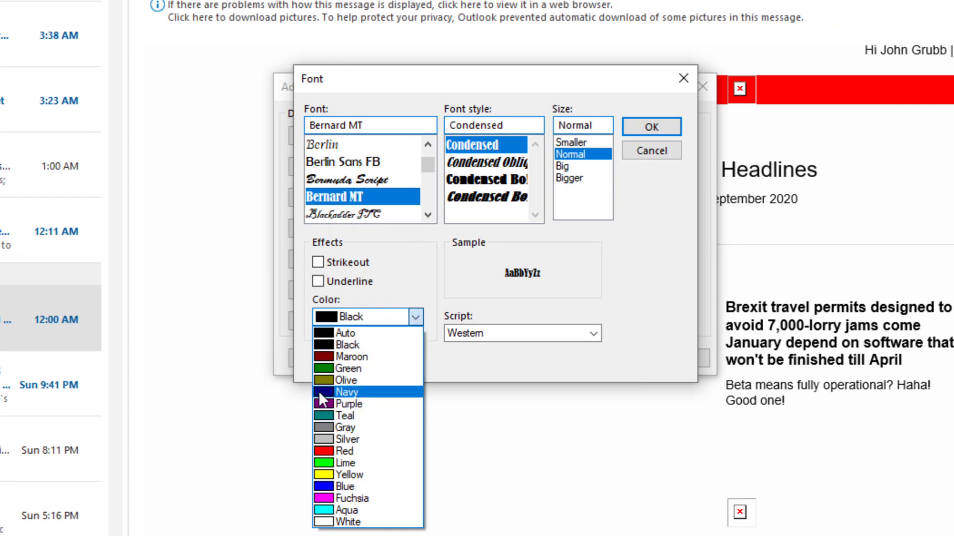
pyautogui.click(319, 396)
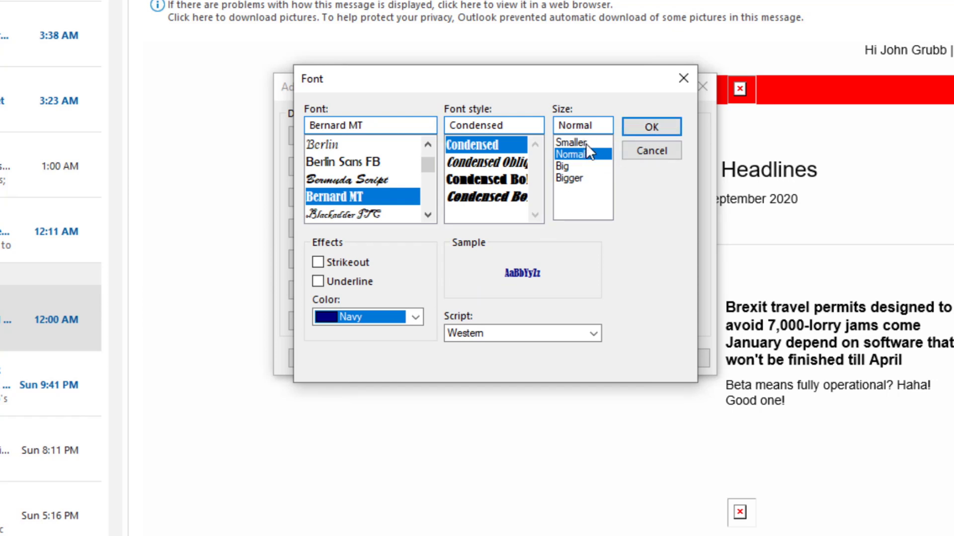
pyautogui.click(568, 167)
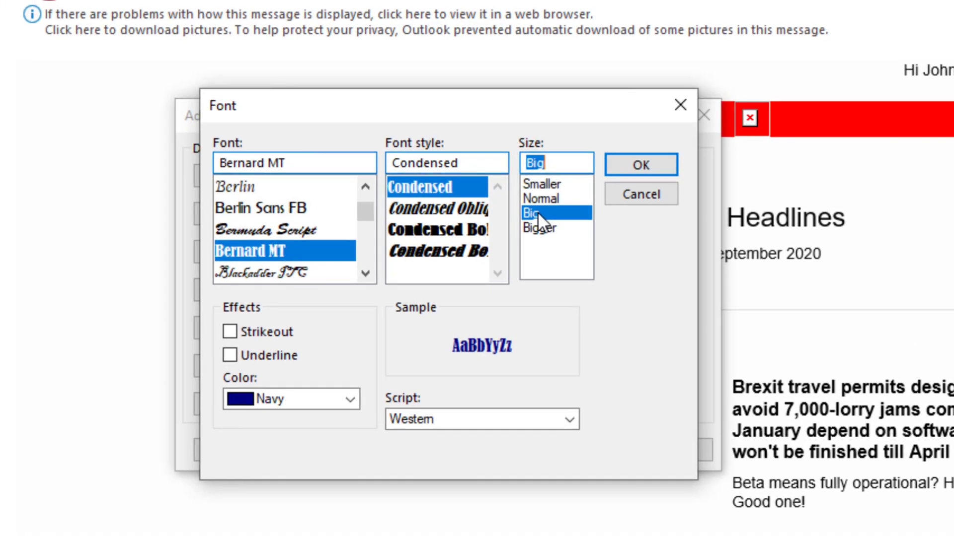
# - Confirm the font and enter the sender's full name in the From condition
pyautogui.click(638, 164)
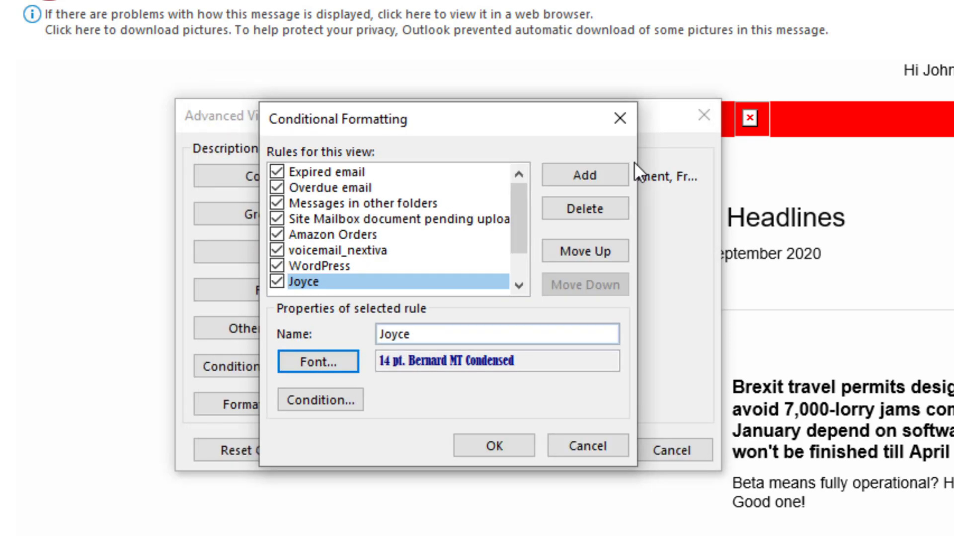
pyautogui.click(307, 400)
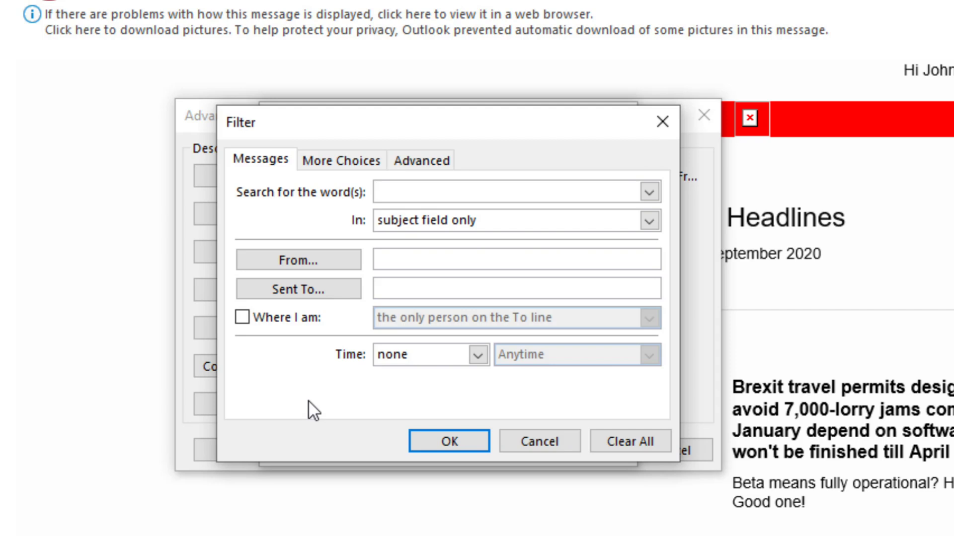
pyautogui.click(388, 257)
pyautogui.write('joyce')
pyautogui.press('BackSpace')
pyautogui.press('BackSpace')
pyautogui.press('BackSpace')
pyautogui.press('BackSpace')
pyautogui.press('BackSpace')
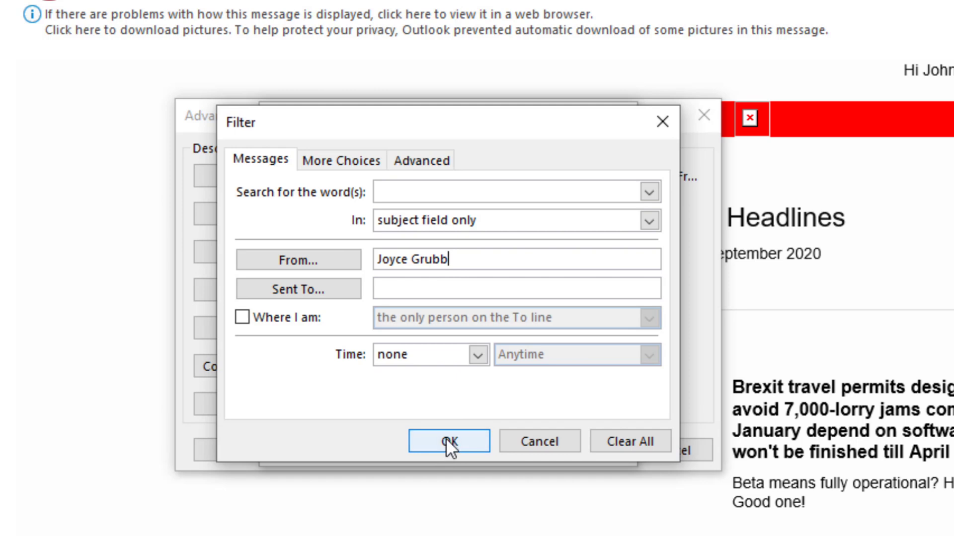
# - Confirm the Filter, Conditional Formatting and Advanced View Settings dialogs to apply the rule
pyautogui.click(445, 439)
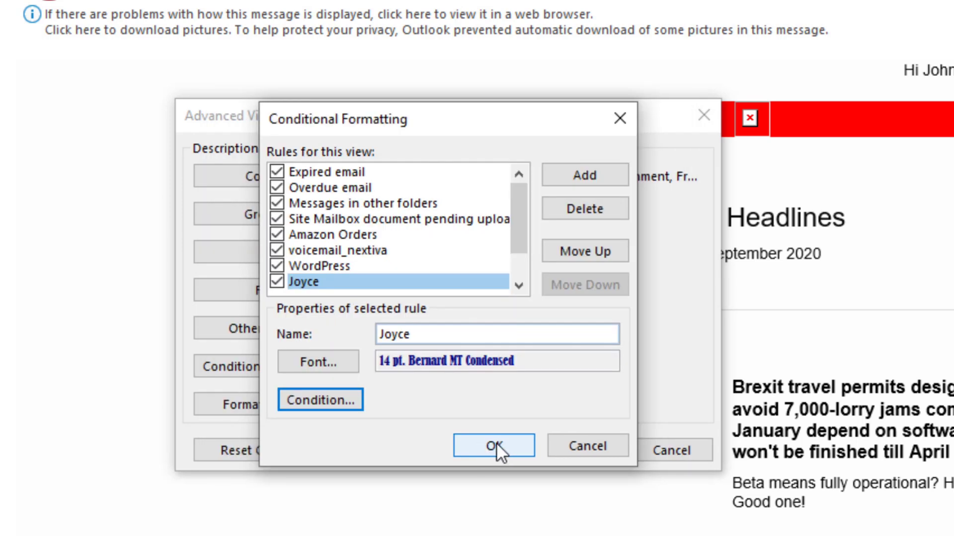
pyautogui.click(496, 444)
pyautogui.click(587, 448)
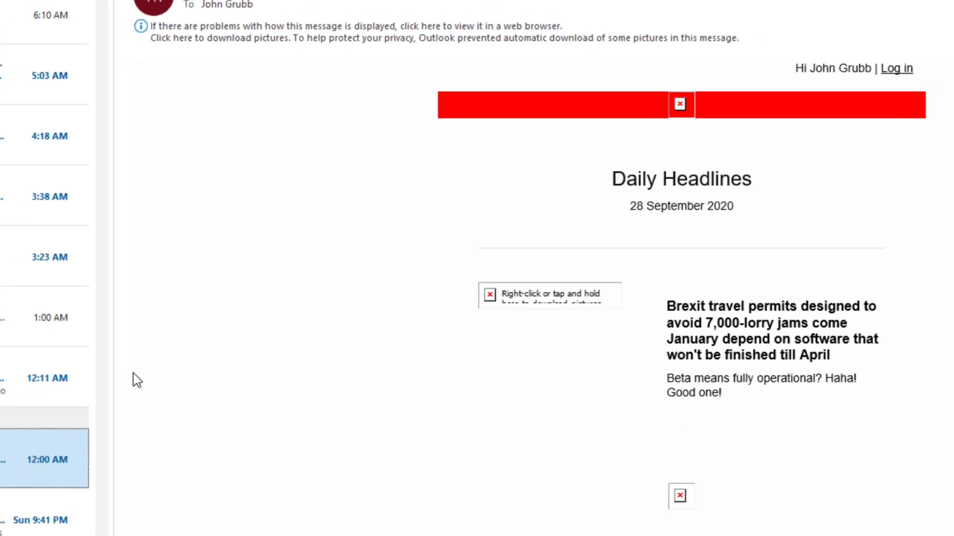
pyautogui.scroll(-2, 54, 340)
pyautogui.scroll(-2, 54, 340)
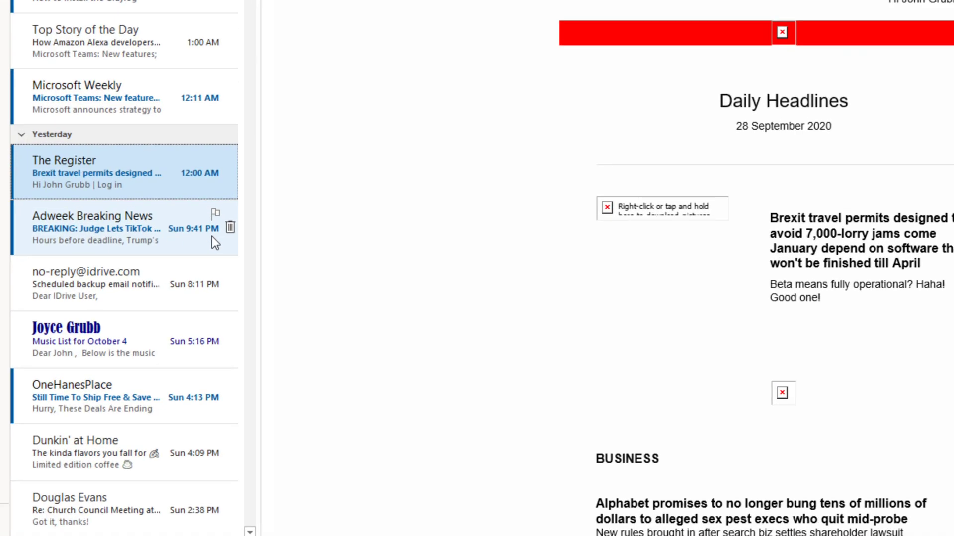
pyautogui.scroll(1, 426, 134)
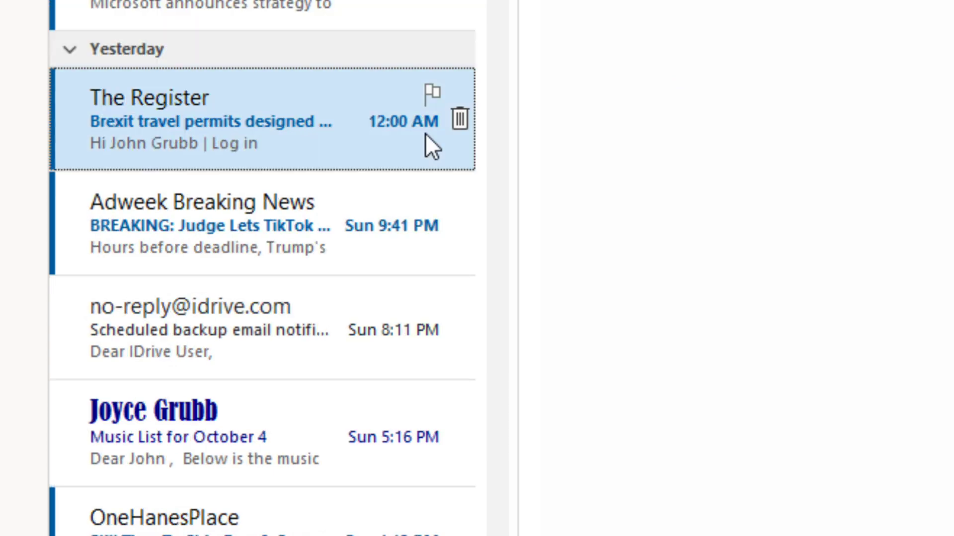